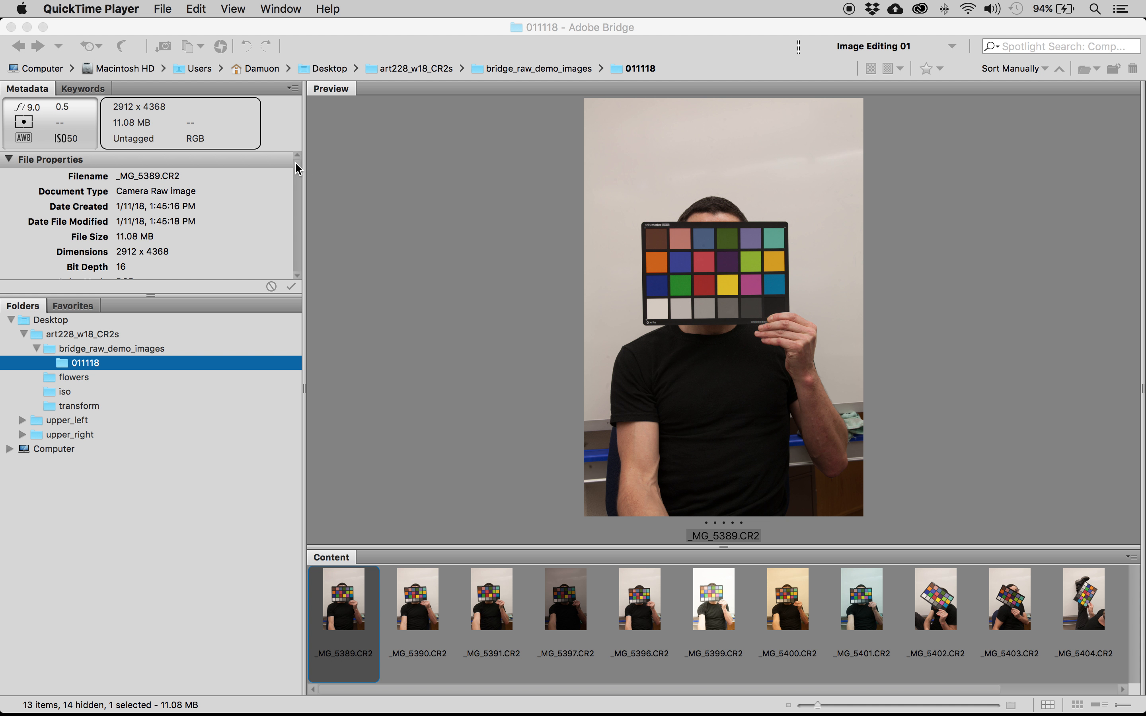
Enlarge the metadata area and examine the metadata of _MG_5389.CR2, from File Properties through IPTC and Camera Data to DICOM.
left_click(296, 164)
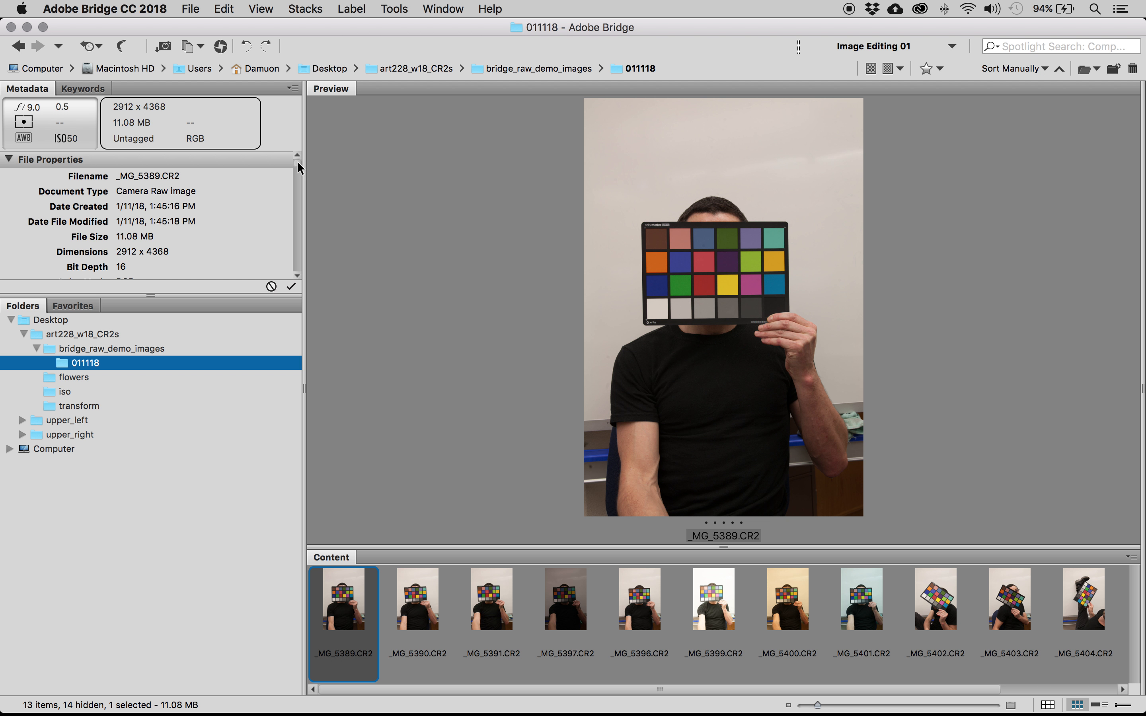
left_click_drag(298, 164, 296, 173)
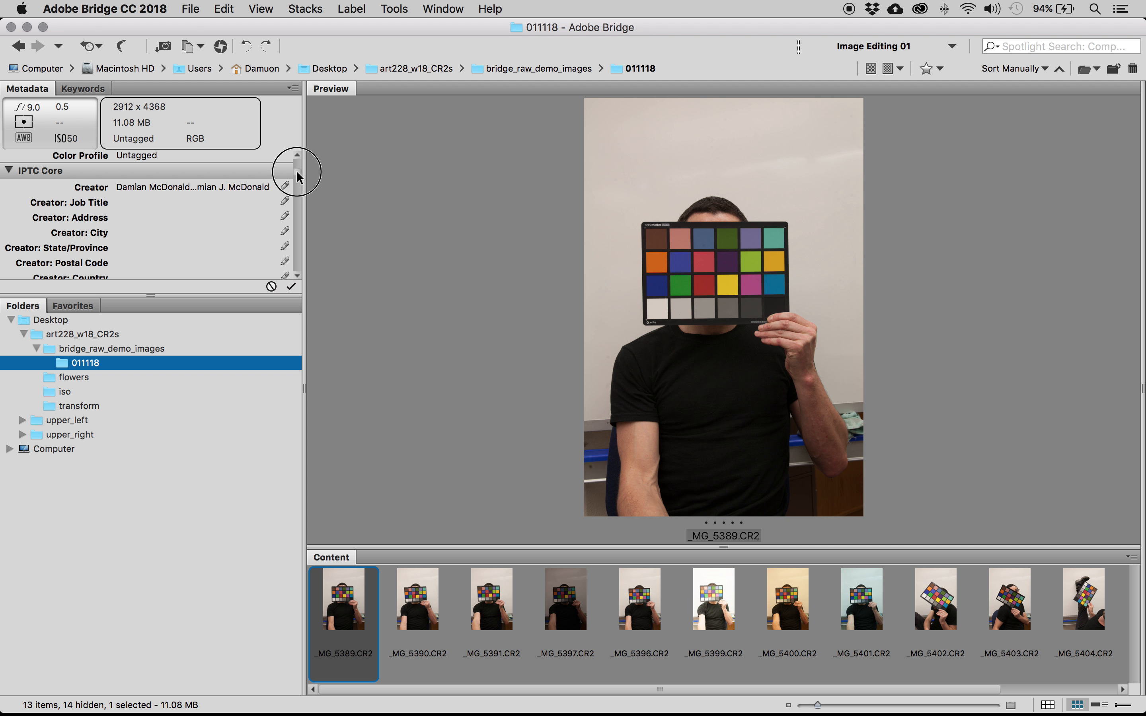
left_click_drag(151, 295, 150, 449)
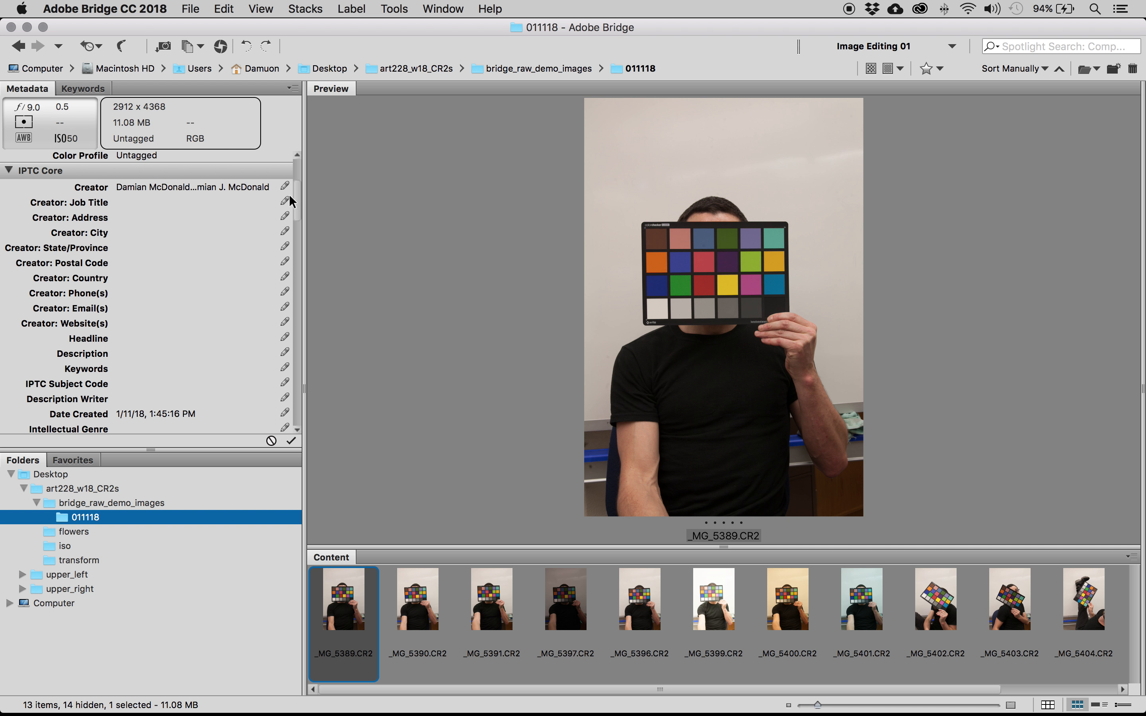
left_click_drag(296, 197, 290, 239)
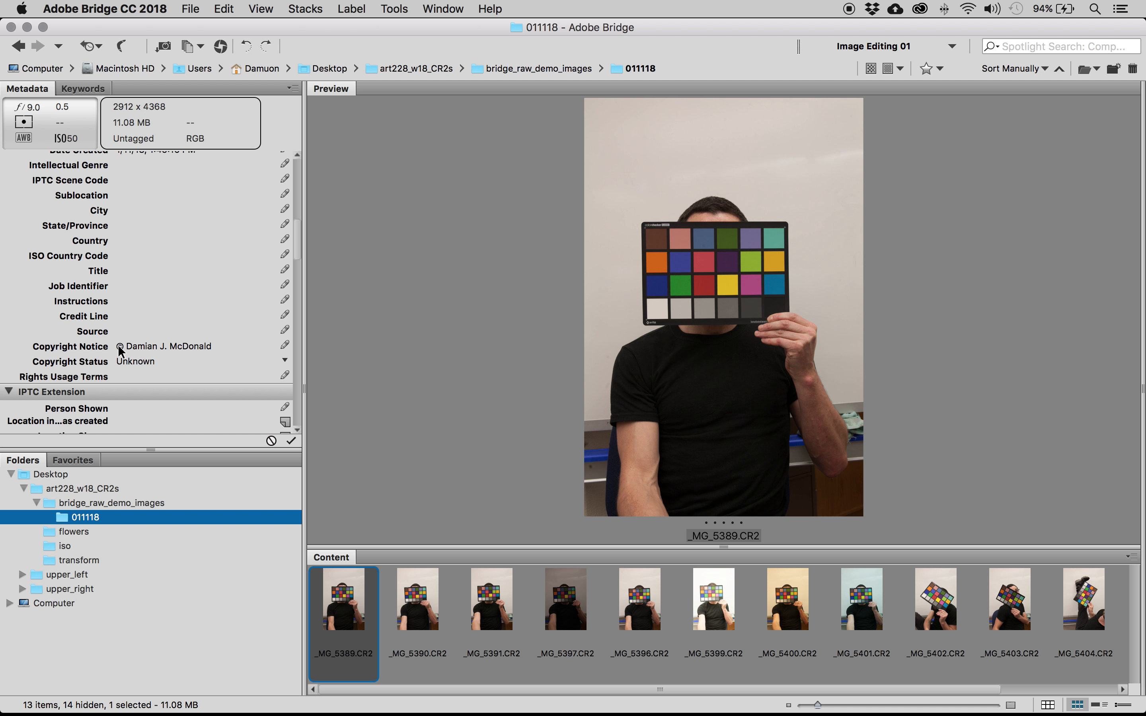
left_click(284, 362)
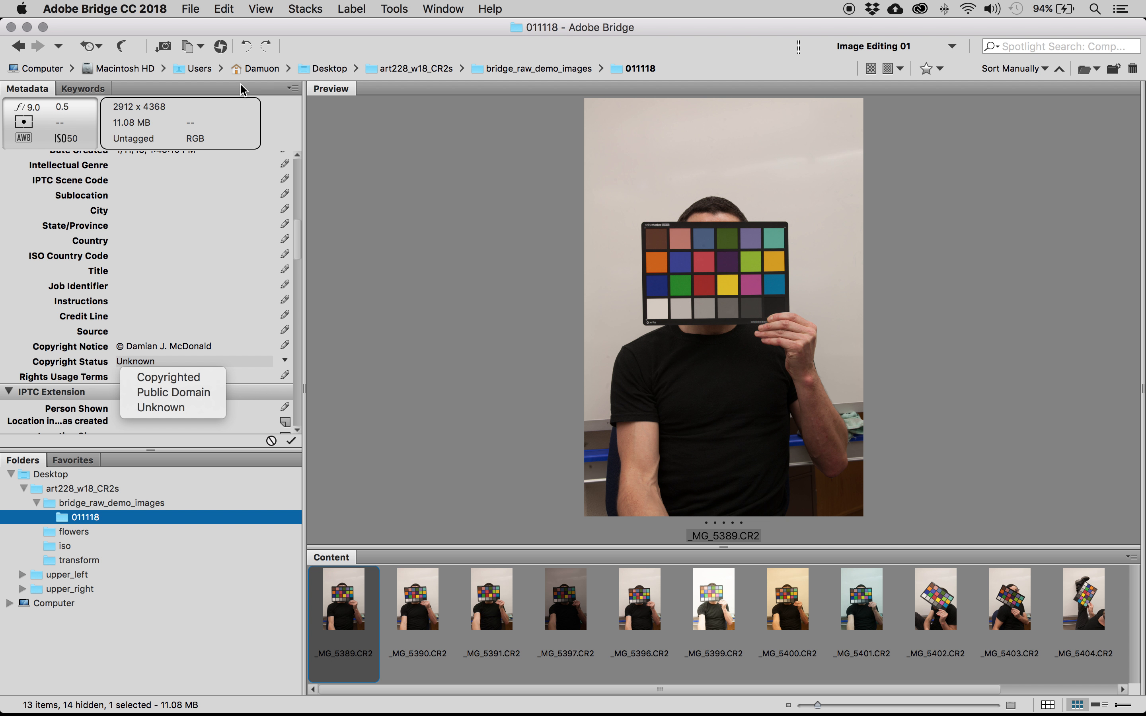
left_click(278, 124)
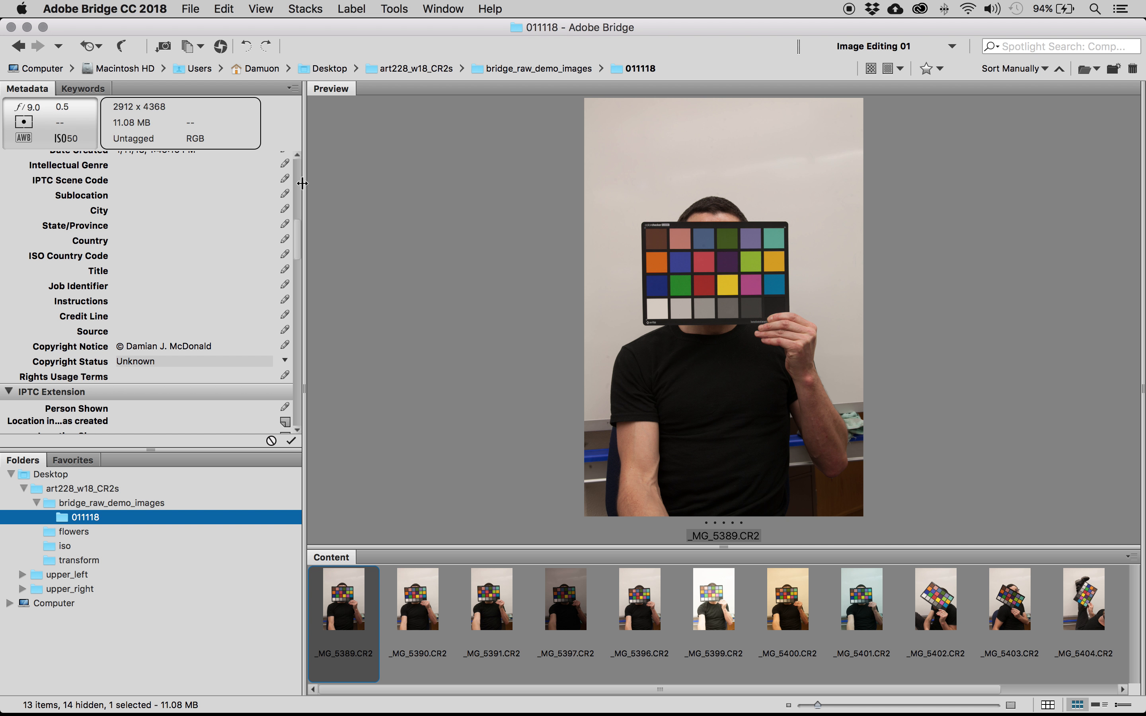
left_click_drag(294, 237, 294, 303)
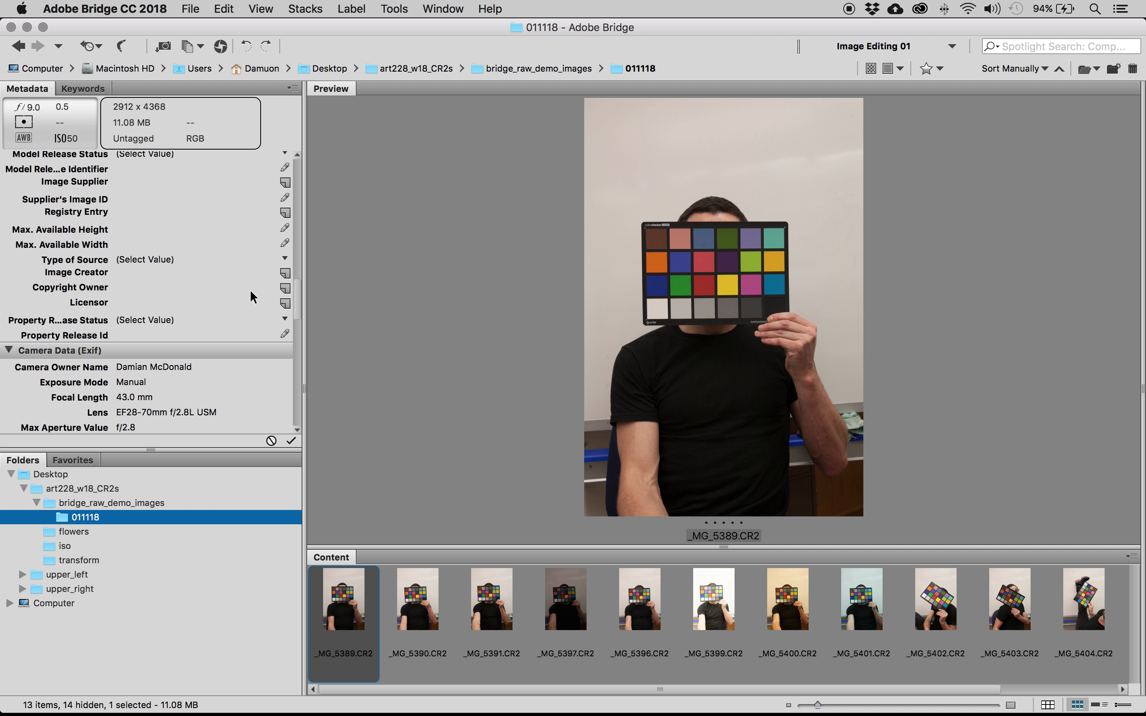
left_click_drag(296, 288, 298, 405)
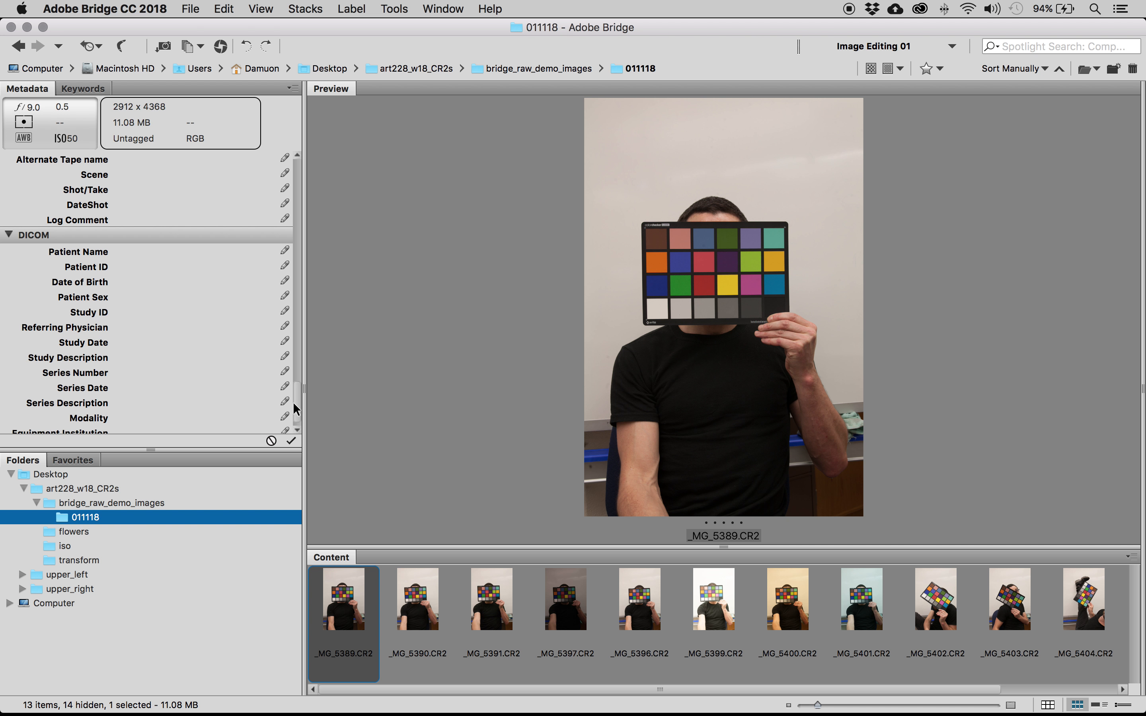
left_click_drag(294, 404, 294, 174)
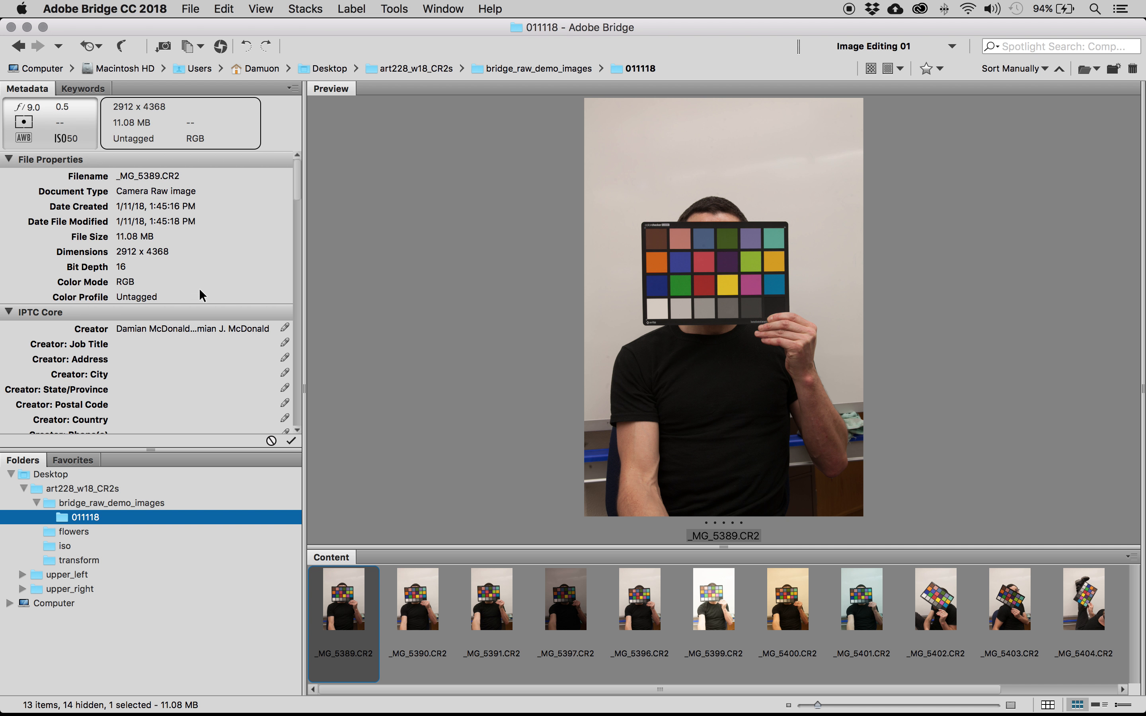
Set the Copyright Status of _MG_5389.CR2 to Copyrighted and apply the metadata change.
left_click_drag(297, 176, 298, 242)
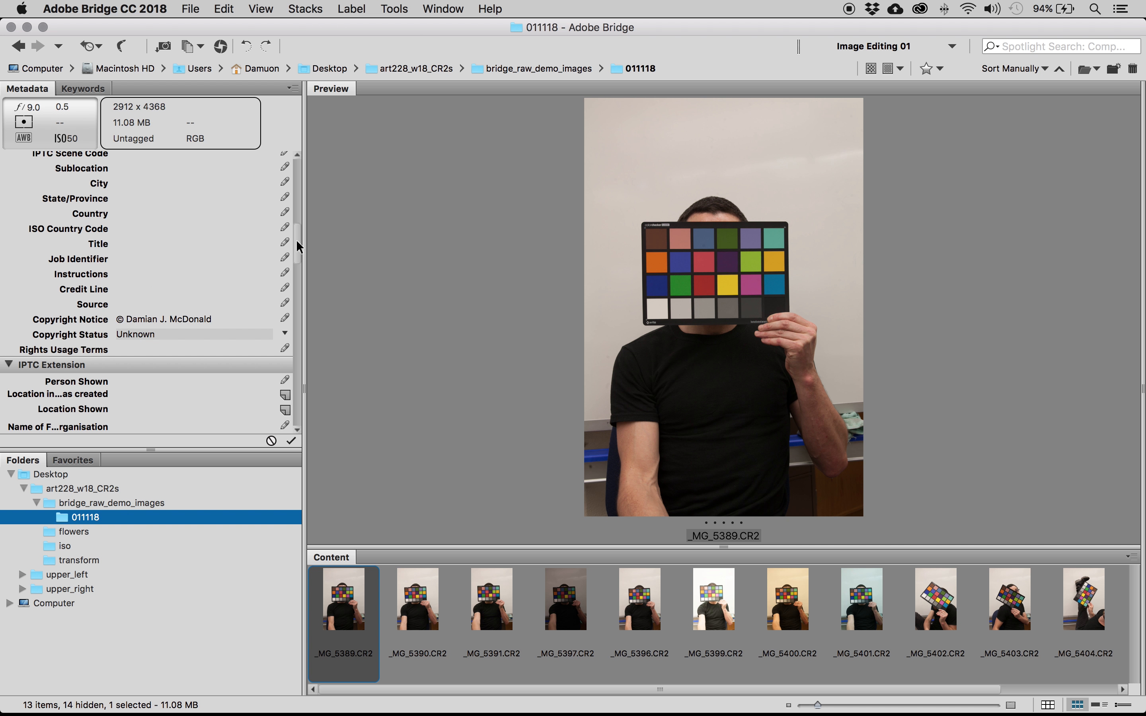
left_click(286, 333)
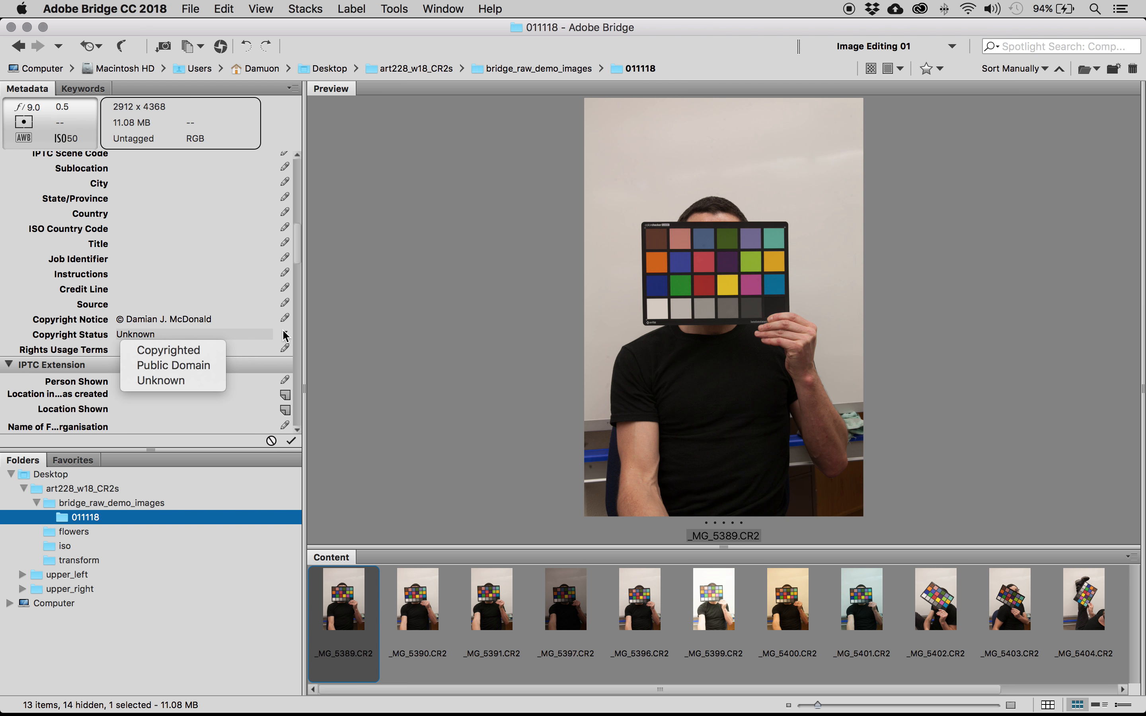
left_click(187, 349)
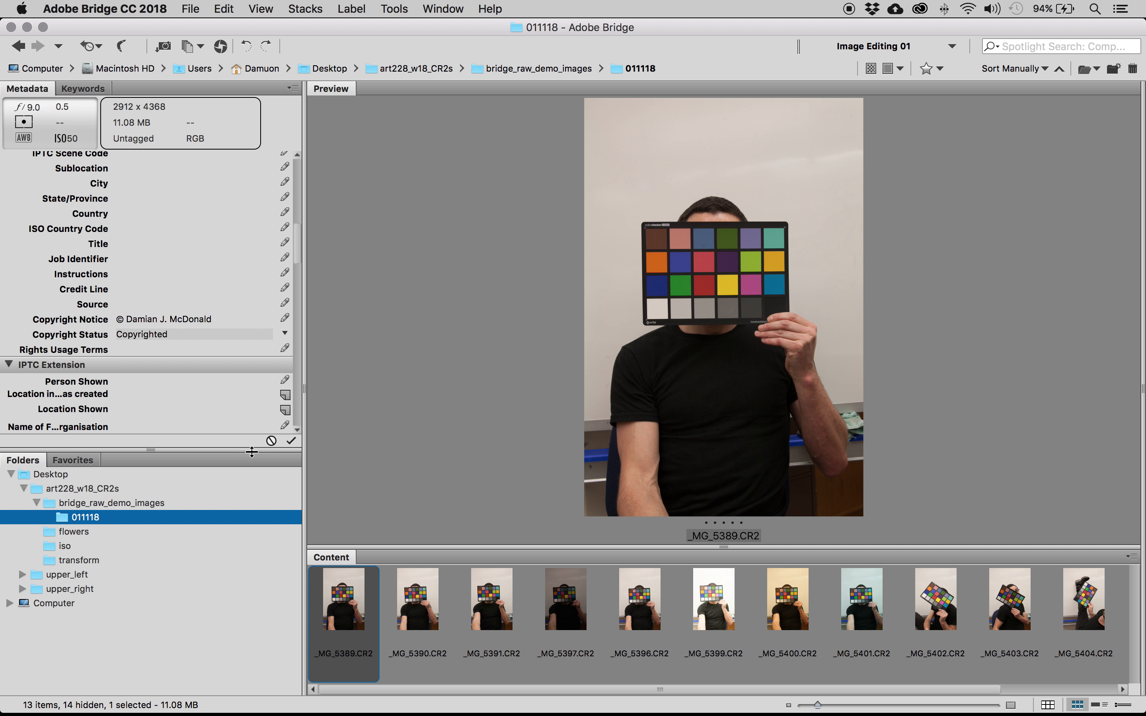
left_click(292, 440)
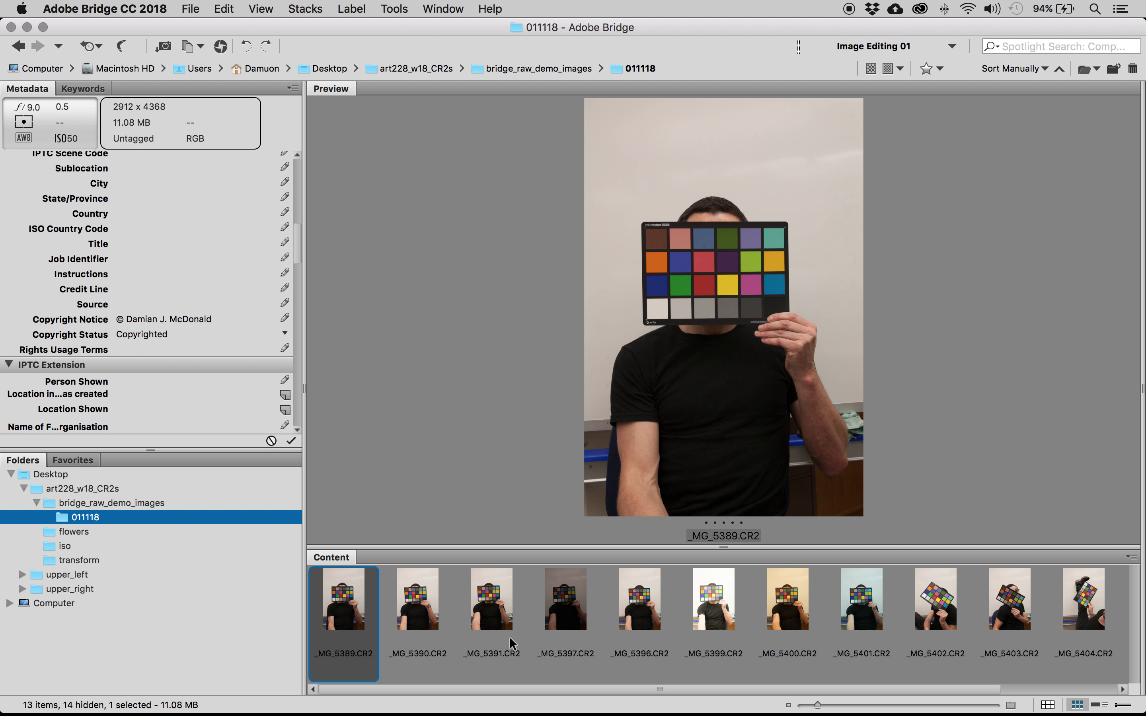
Add _MG_5391, _MG_5396 and _MG_5400 to the selection with _MG_5389 and try to set their Copyright Status to Copyrighted.
left_click(496, 611, "super")
left_click(645, 618, "super")
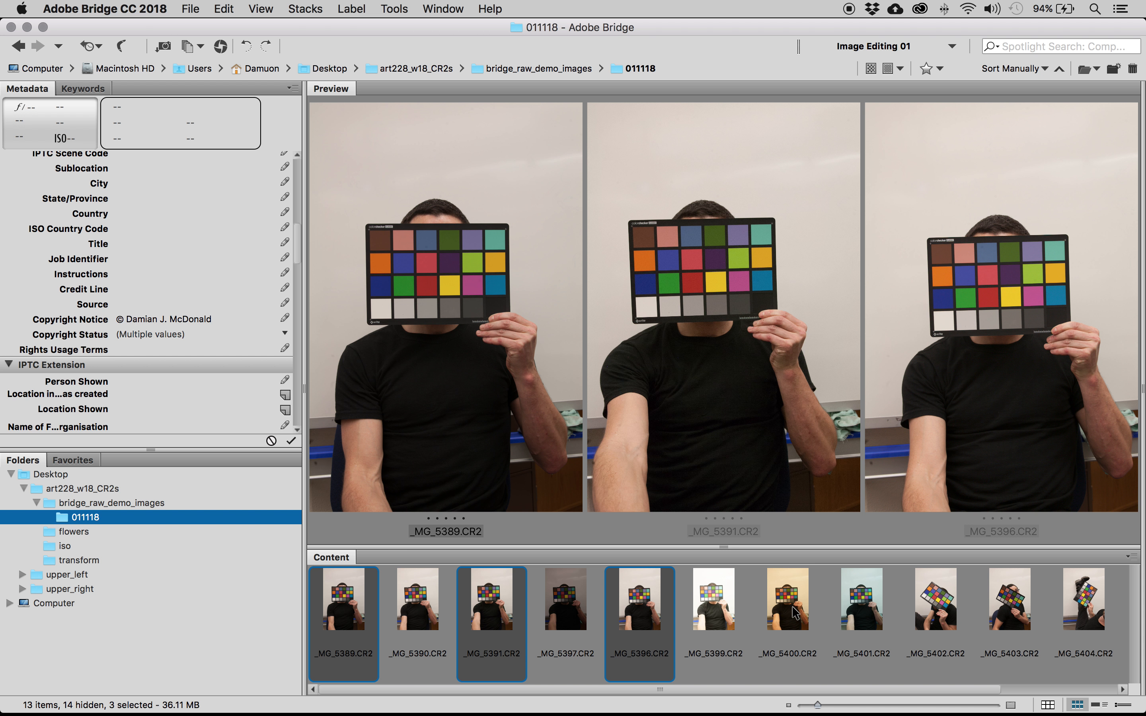
left_click(795, 613, "super")
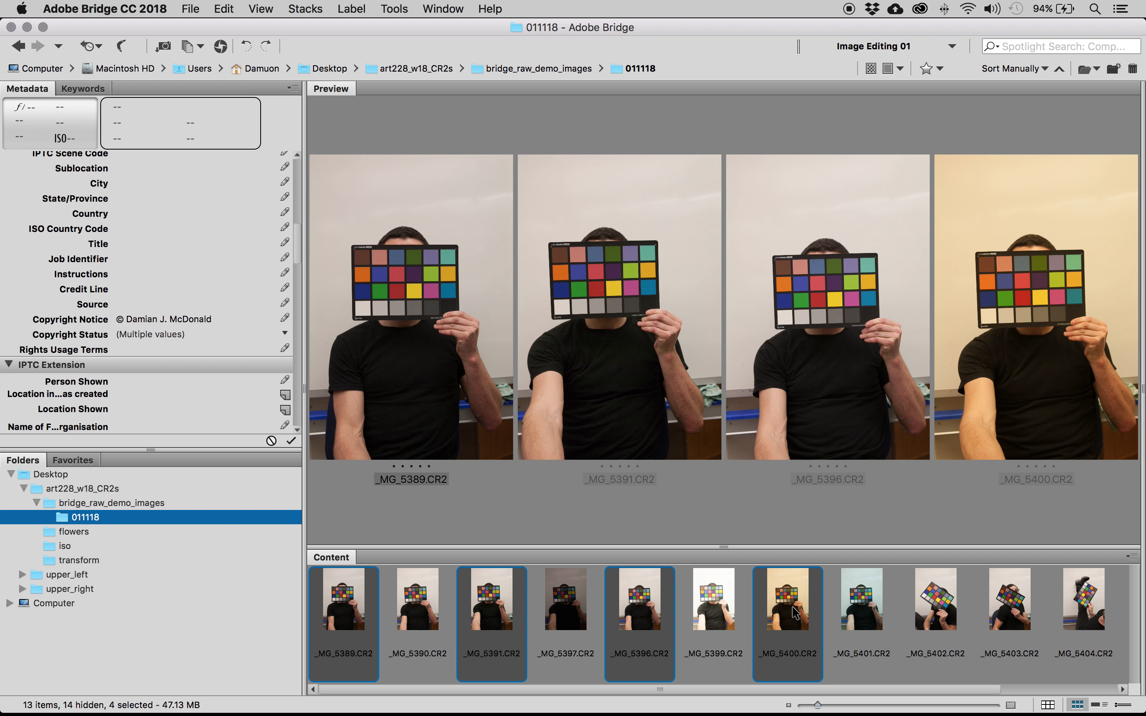
left_click(286, 333)
left_click(203, 353)
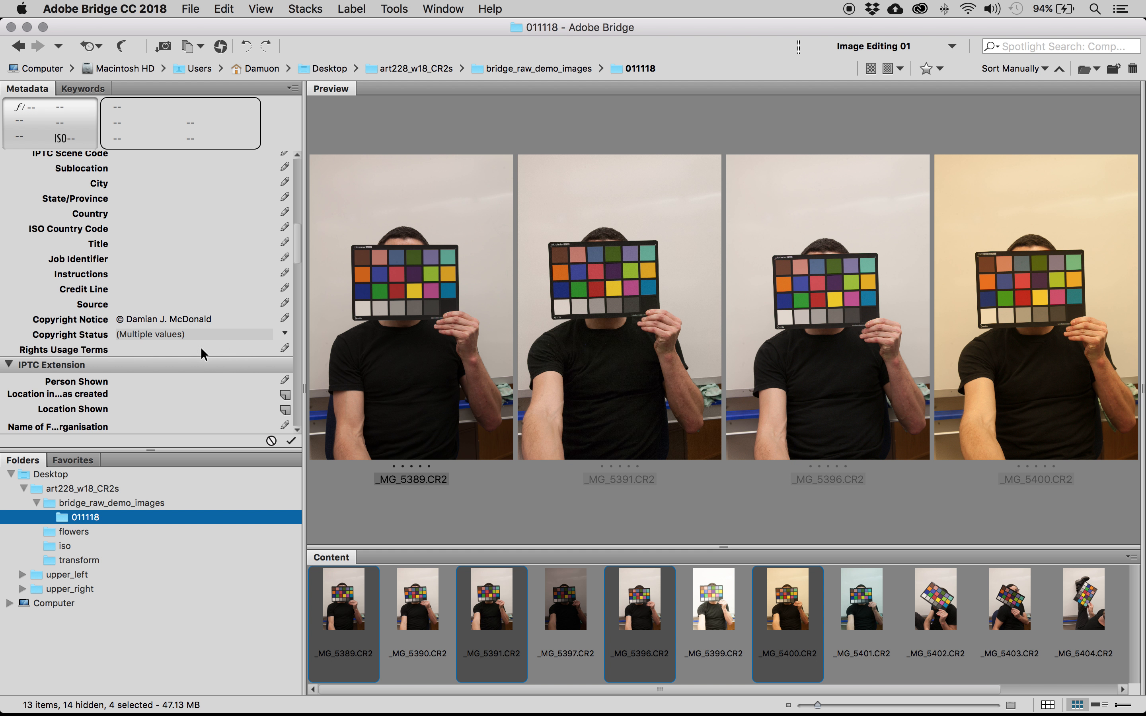
left_click(290, 441)
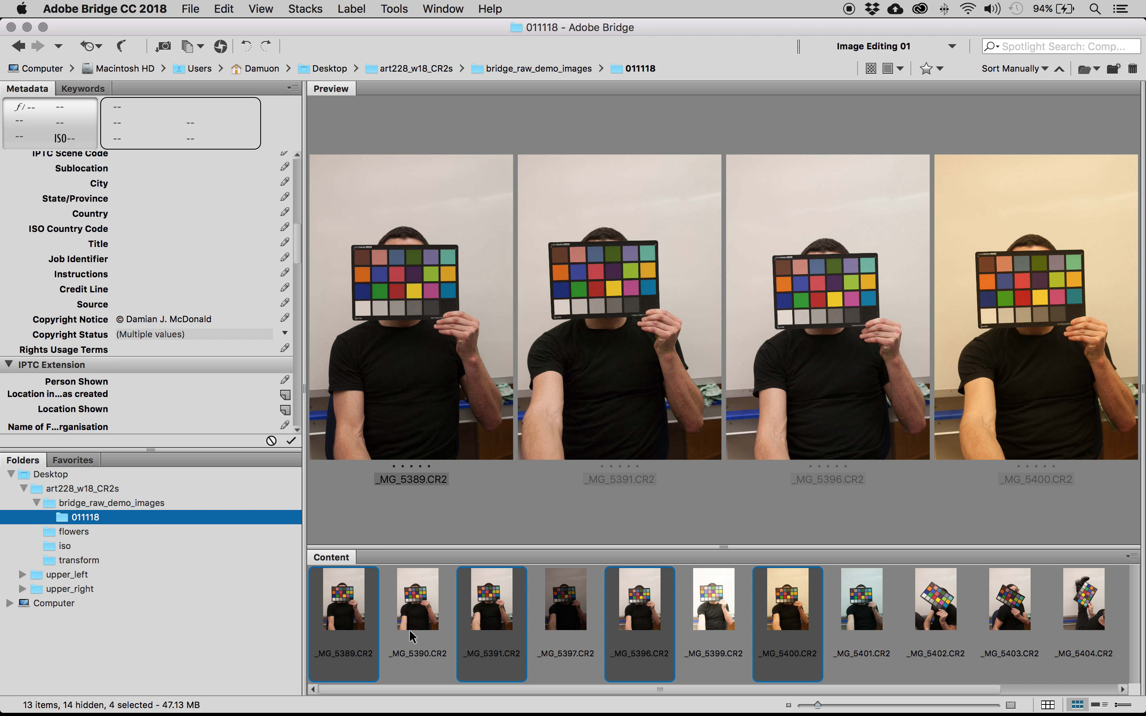
Select the consecutive images from _MG_5390.CR2 through _MG_5399.CR2 and apply Copyright Status Copyrighted to them.
left_click(420, 612)
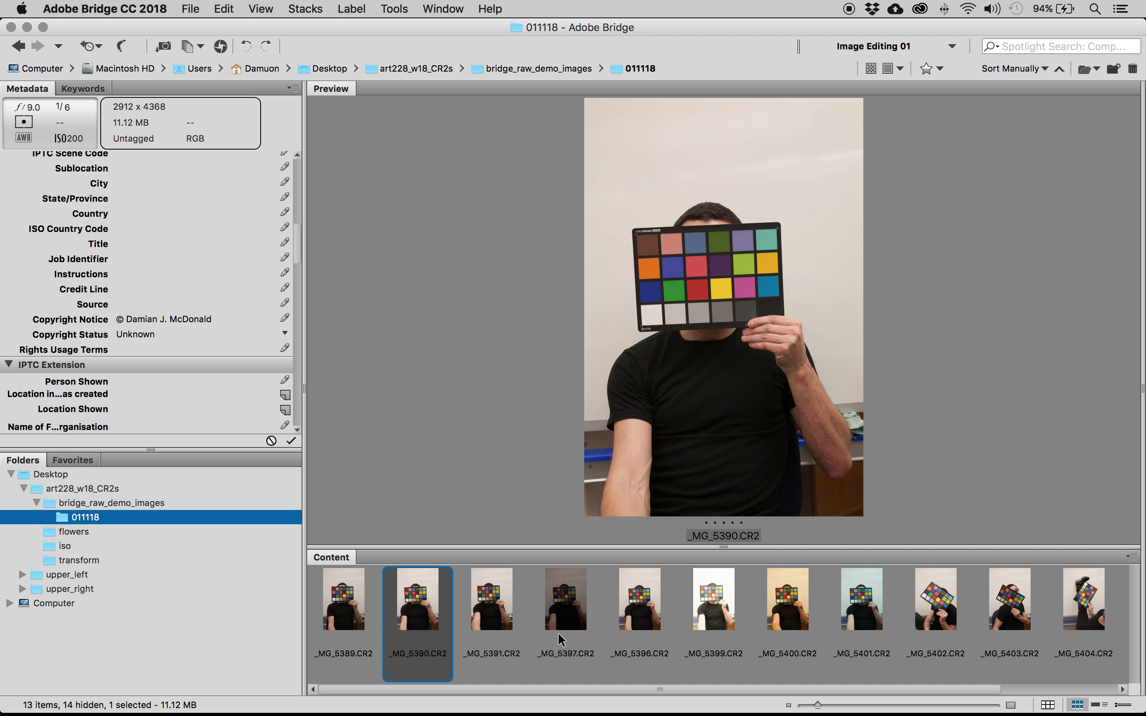
left_click(711, 592)
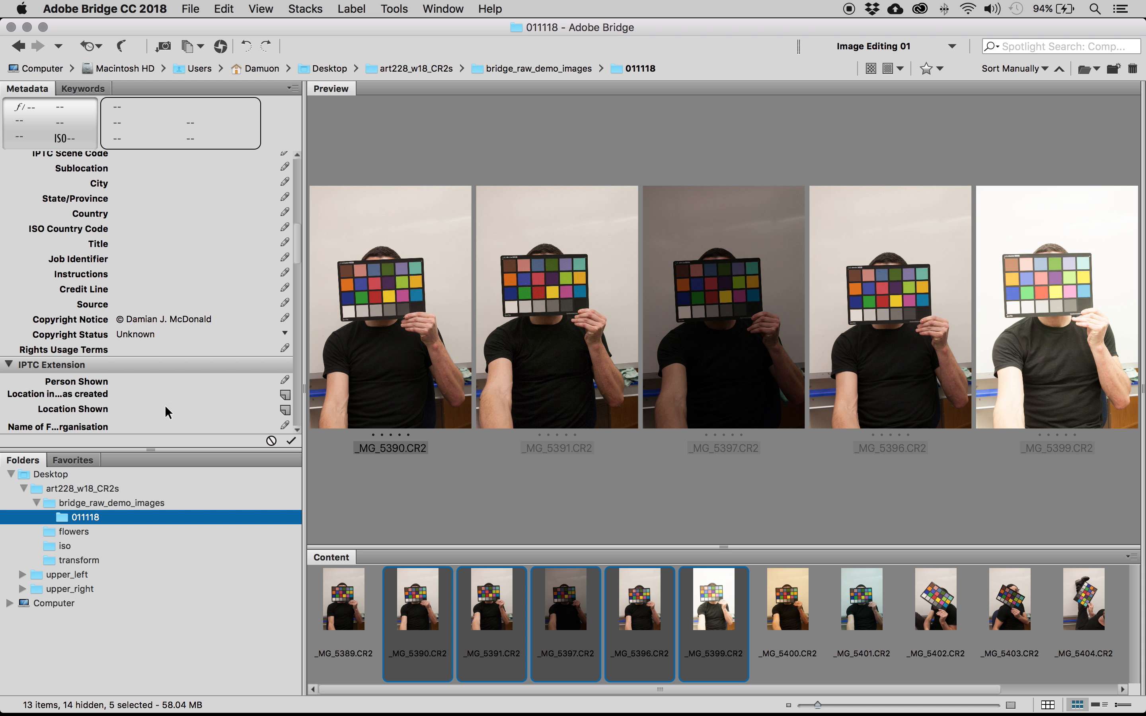
left_click(284, 334)
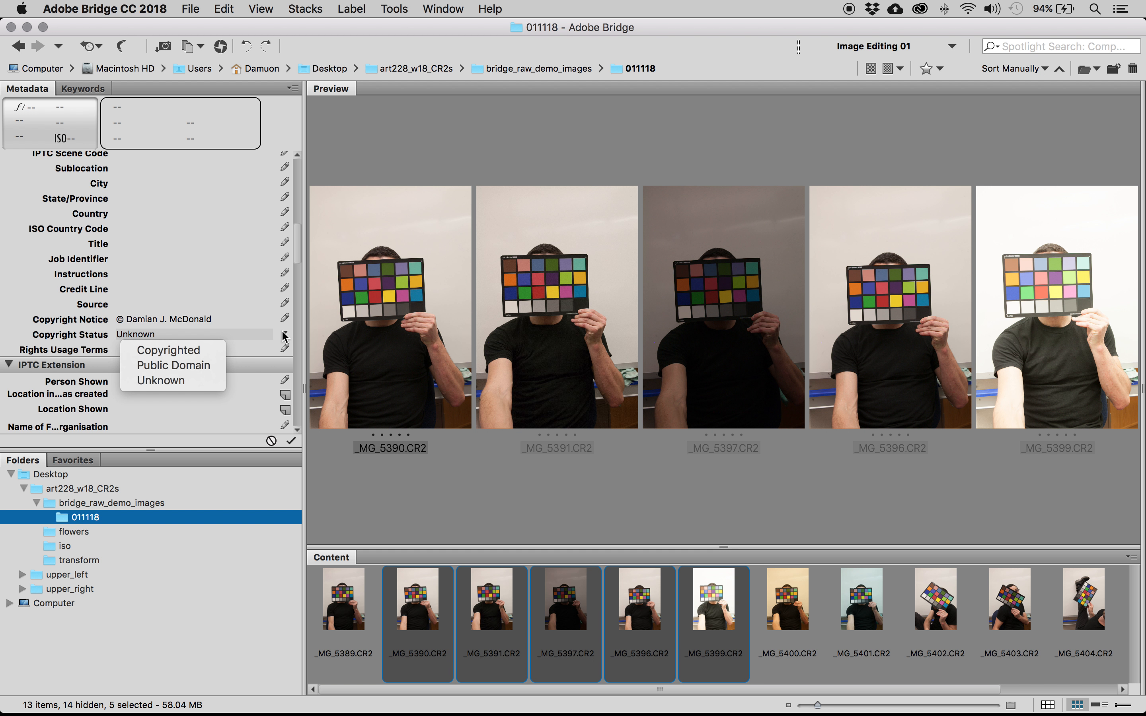
left_click(218, 351)
left_click(292, 441)
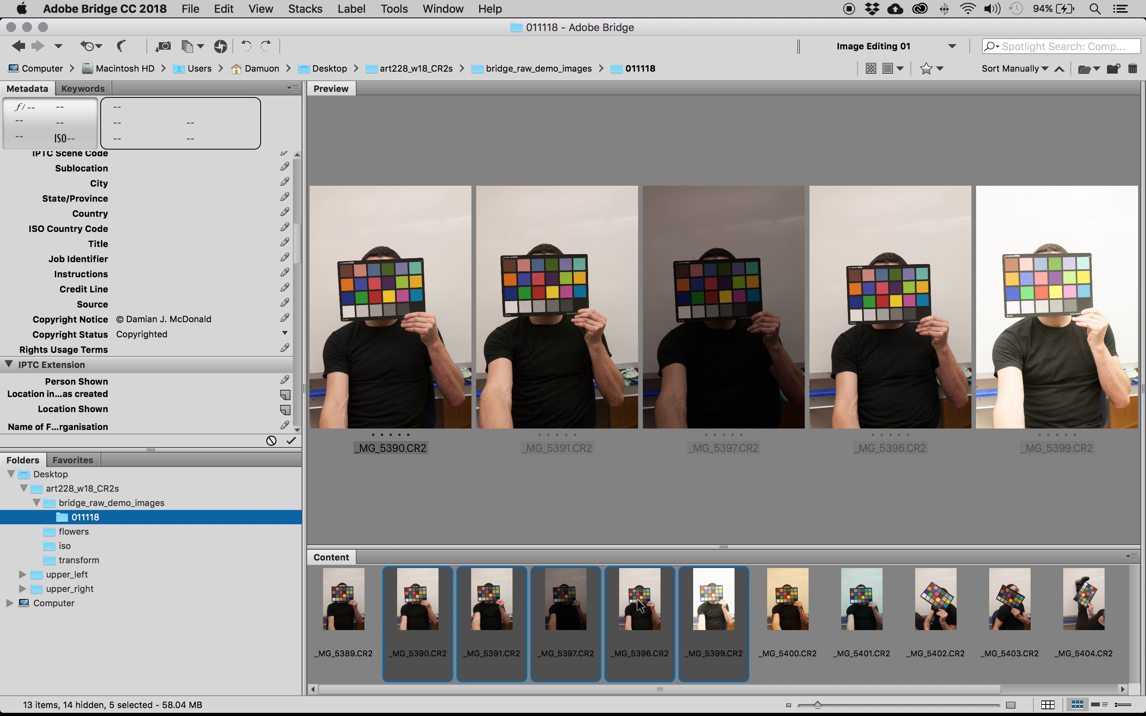
Select all images in the 011118 folder and try to apply Copyright Status Copyrighted to them at once.
key("super+a")
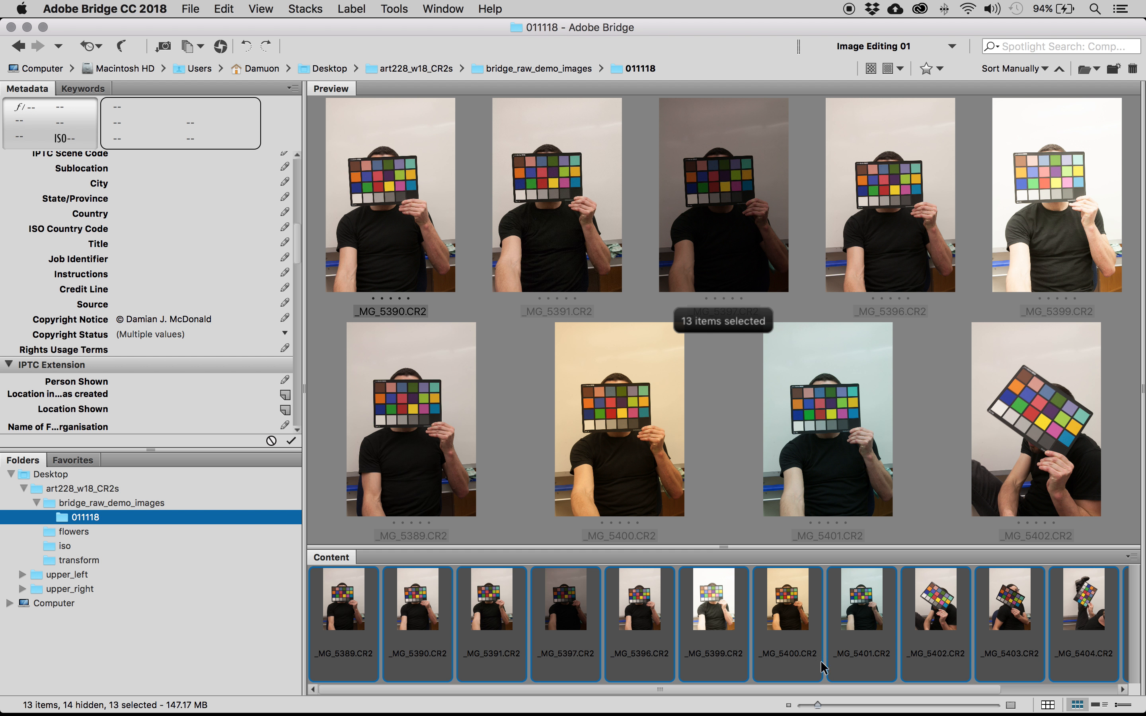
left_click(274, 330)
left_click(208, 348)
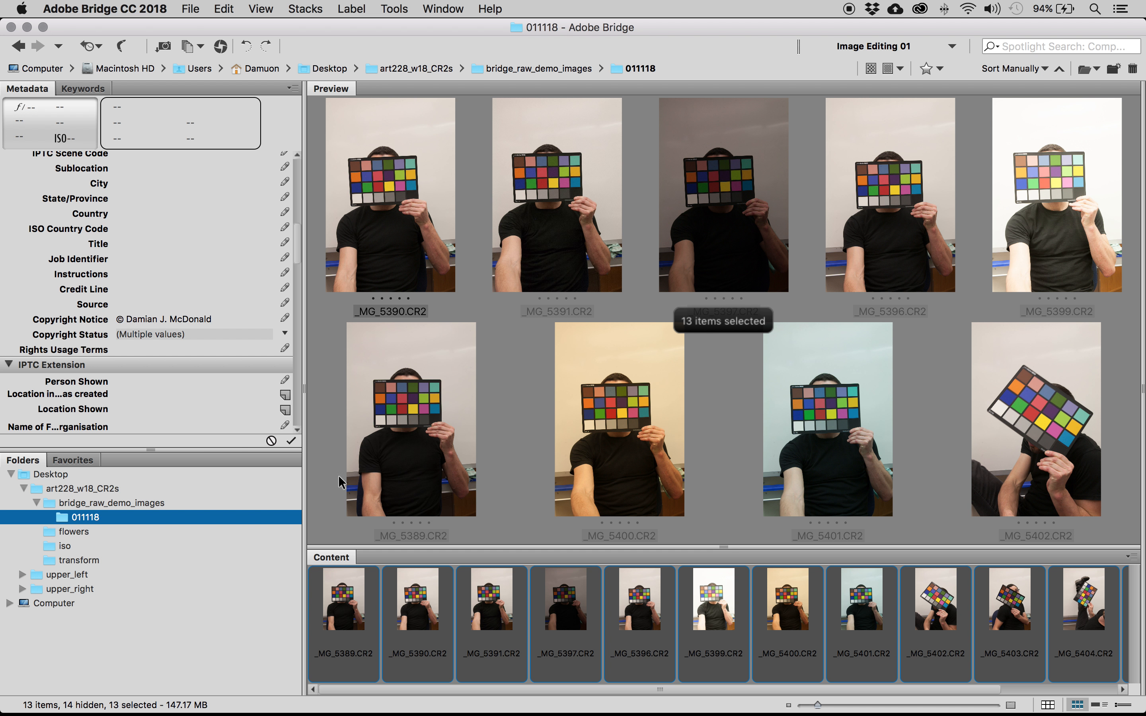
left_click(289, 440)
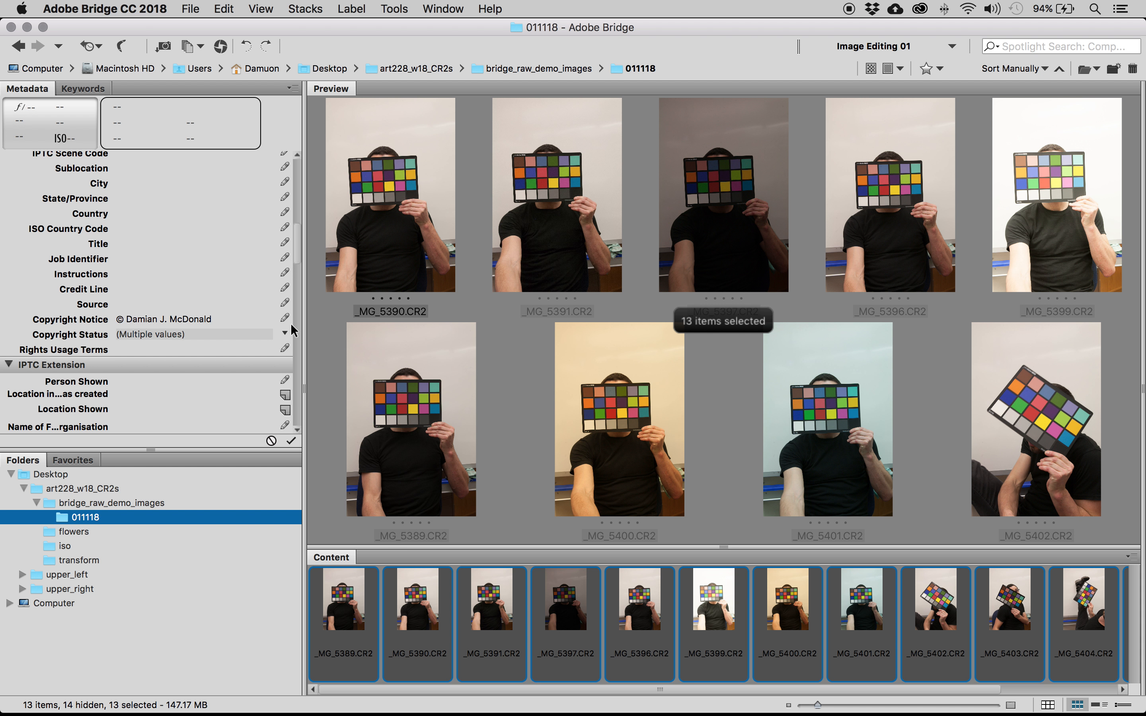
Select only _MG_5389.CR2, shrink the metadata area's height and return it to the File Properties section.
left_click(339, 614)
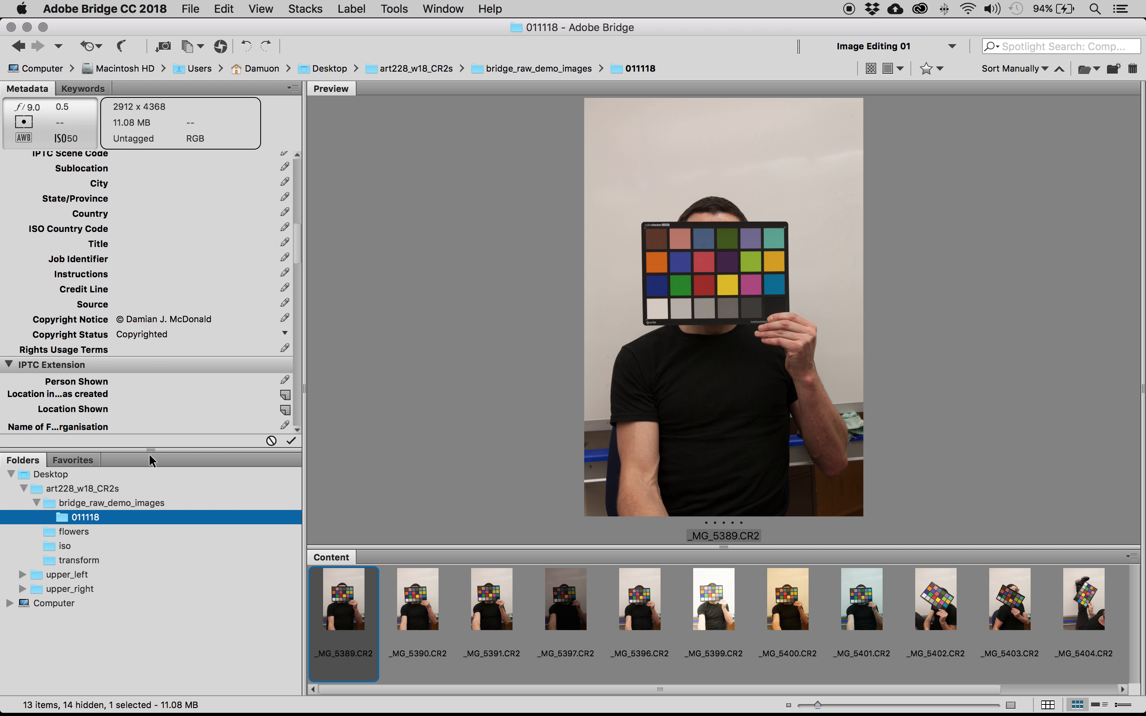
left_click_drag(151, 447, 152, 266)
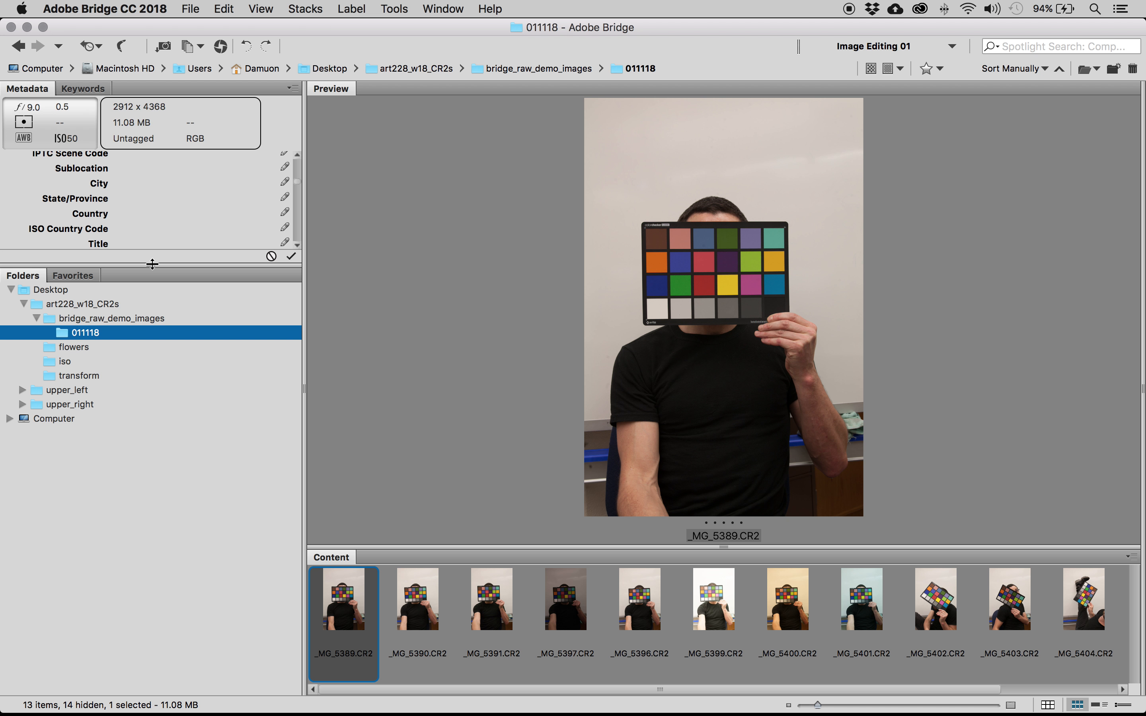
left_click_drag(297, 186, 298, 158)
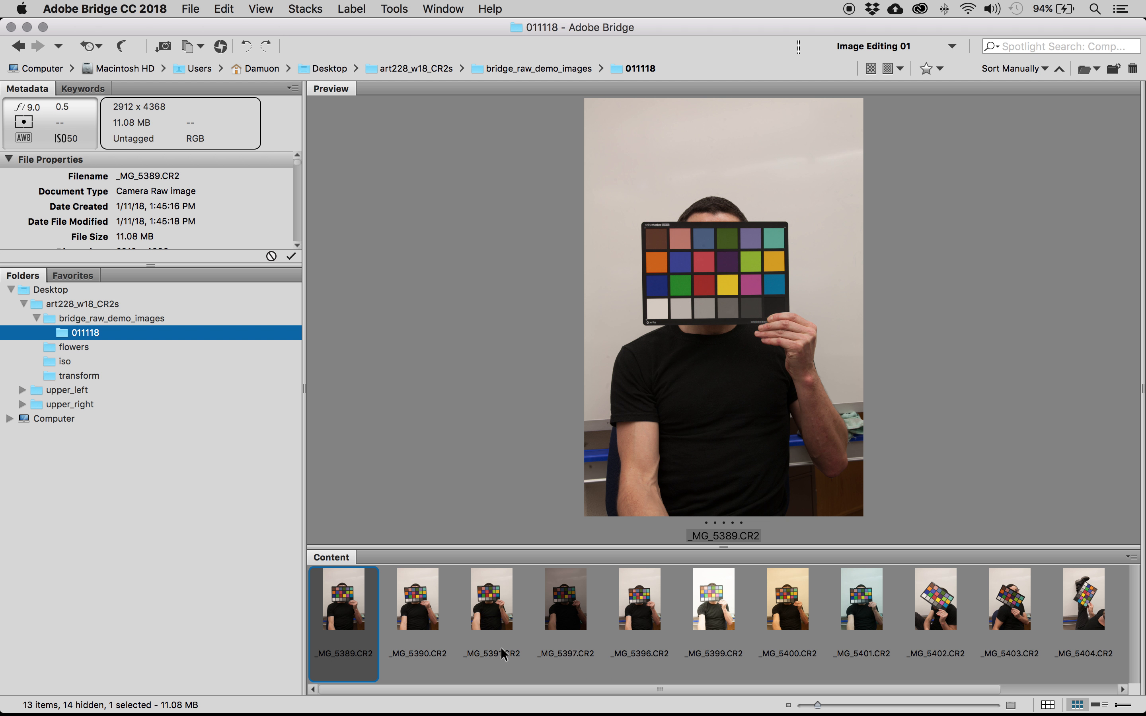
Preview the images full screen one after another, from _MG_5389.CR2 through _MG_5402.CR2.
left_click(261, 10)
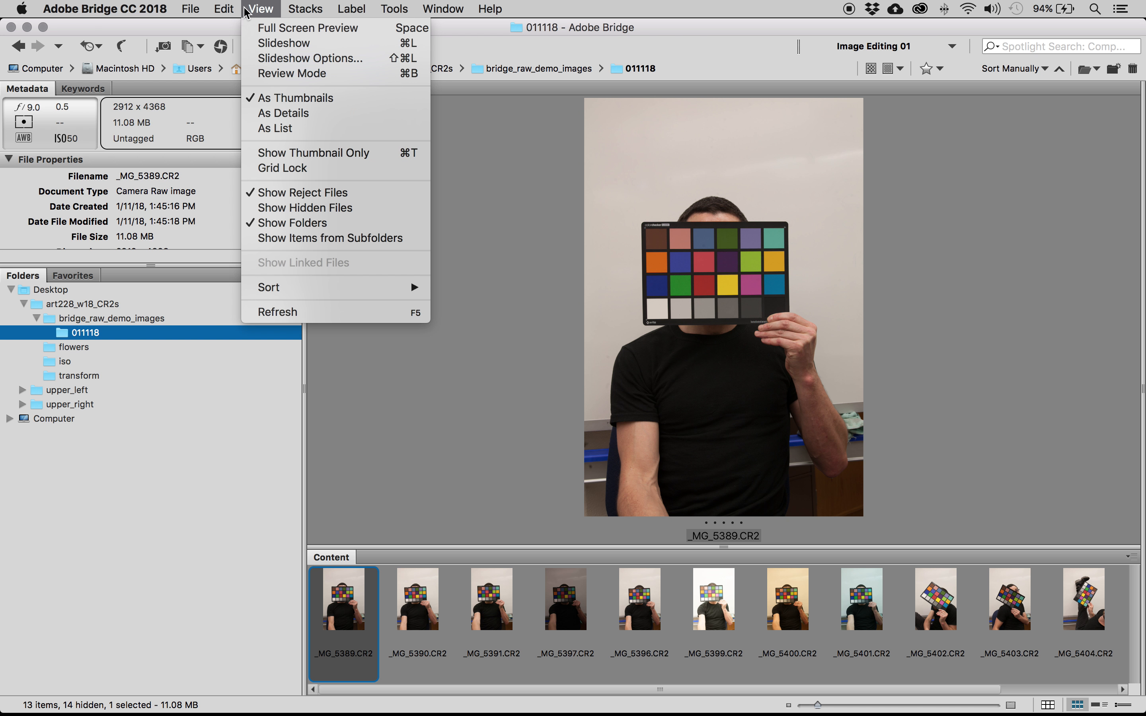
left_click(454, 35)
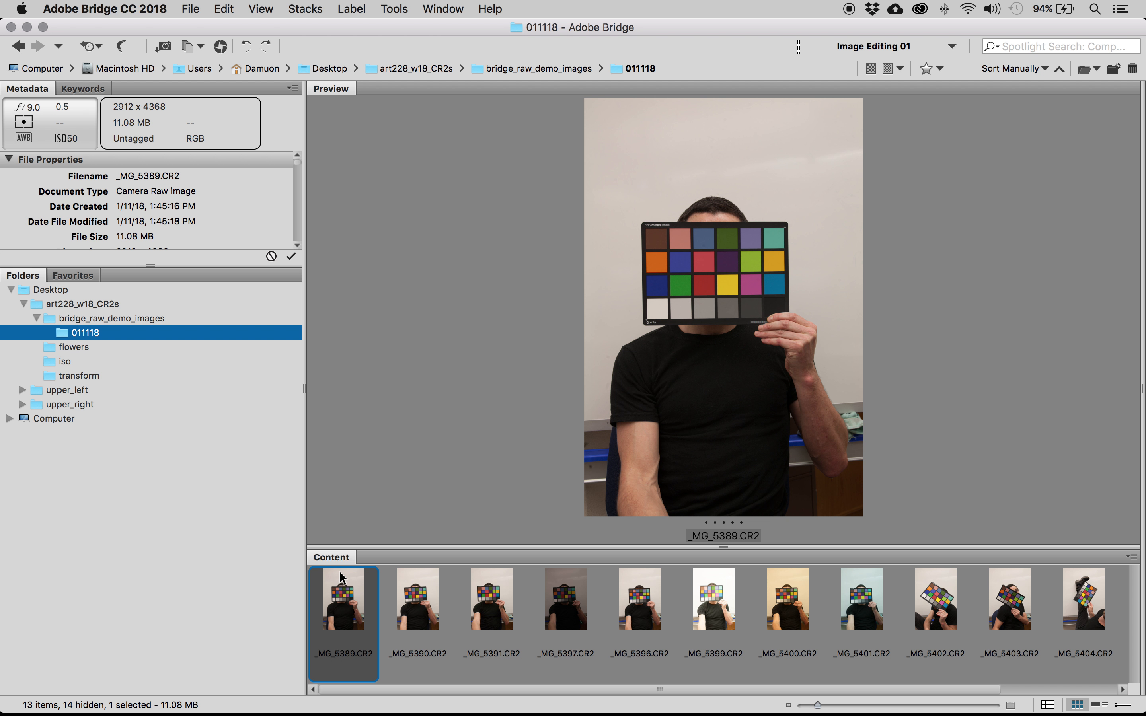
key("space")
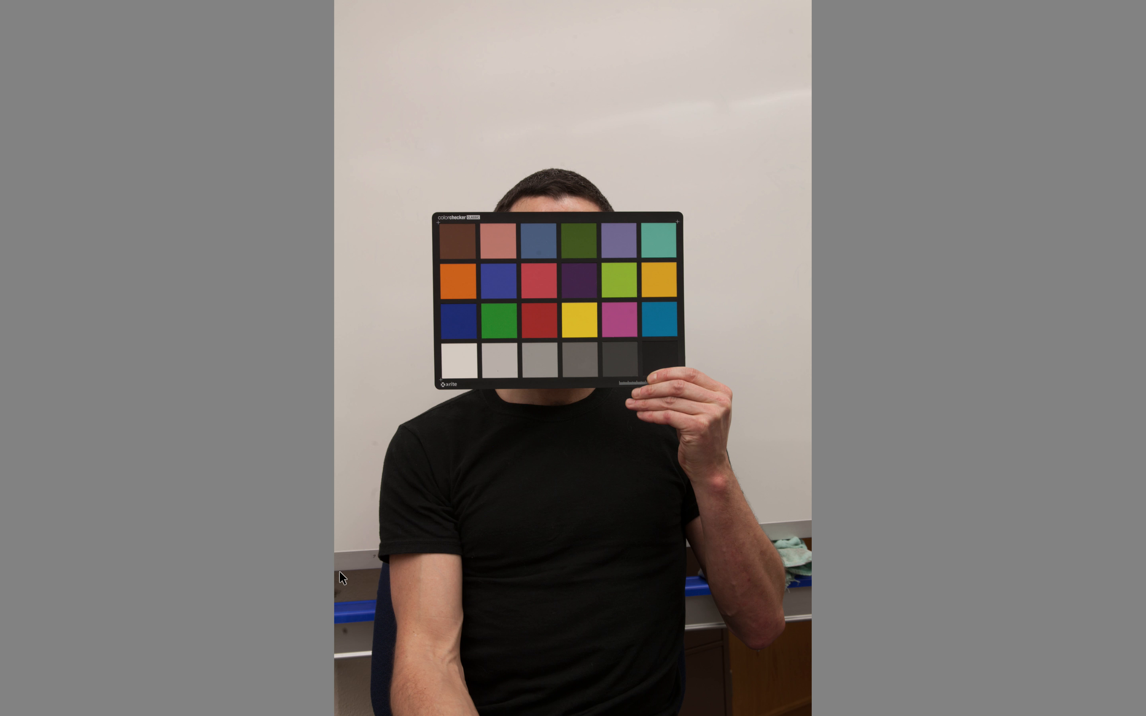
key("Right")
key("Right")
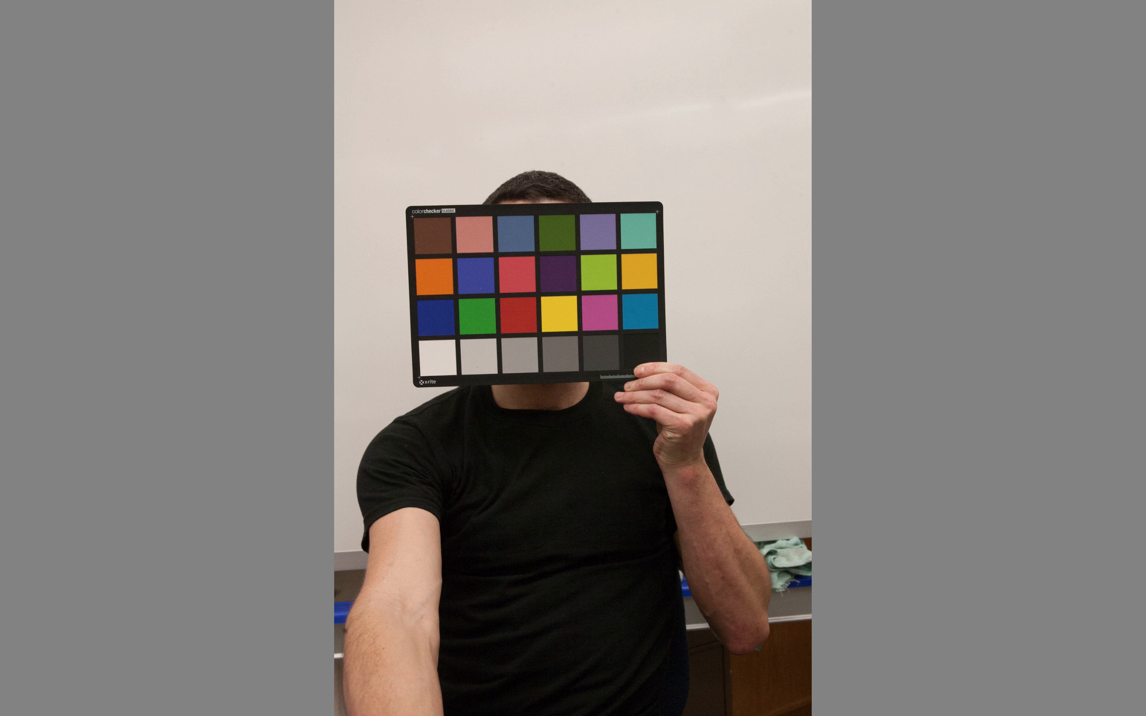
key("Right")
key("Right")
key("Right")
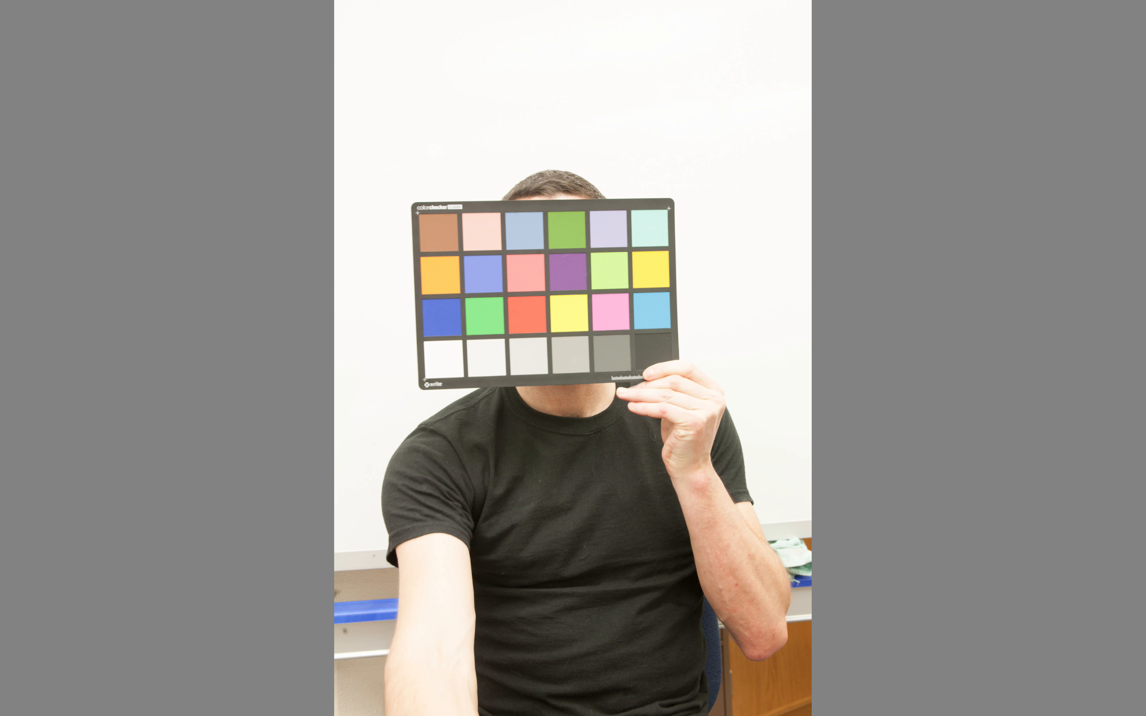
key("Right")
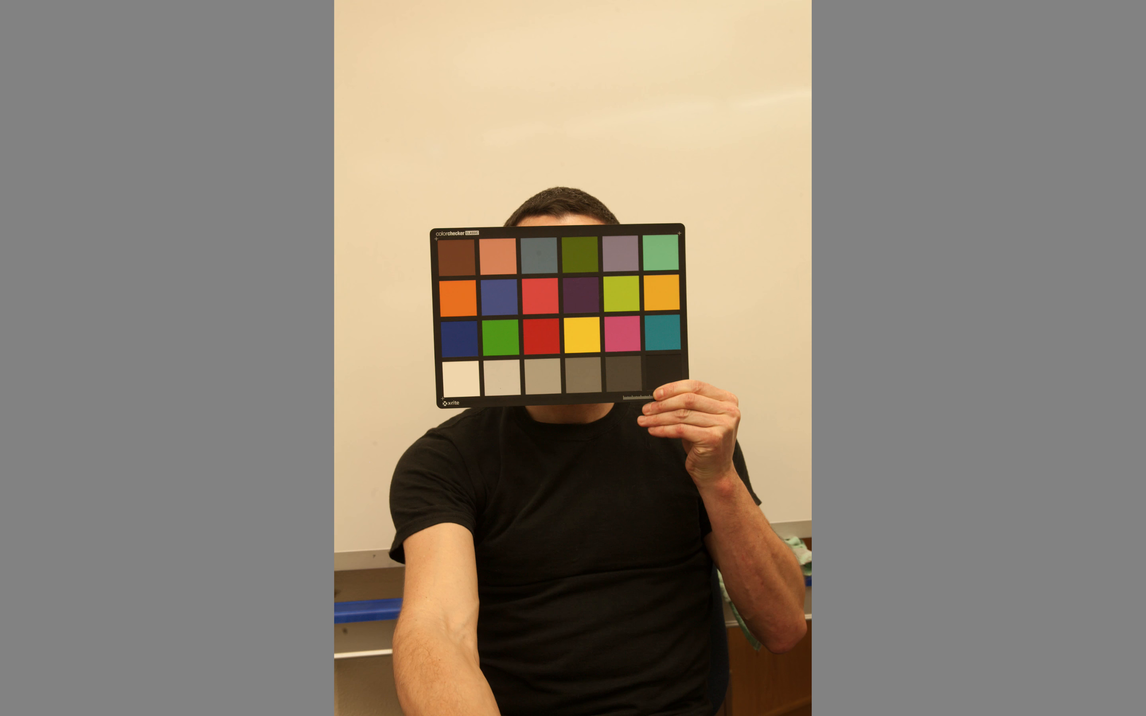
key("Right")
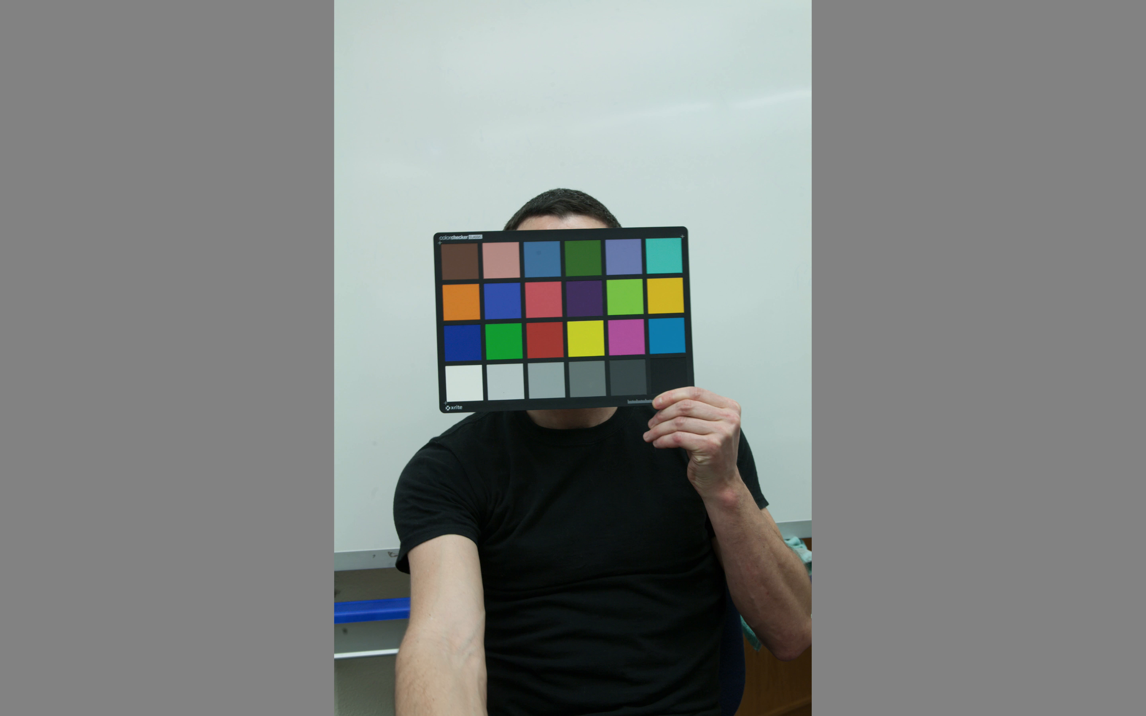
key("Right")
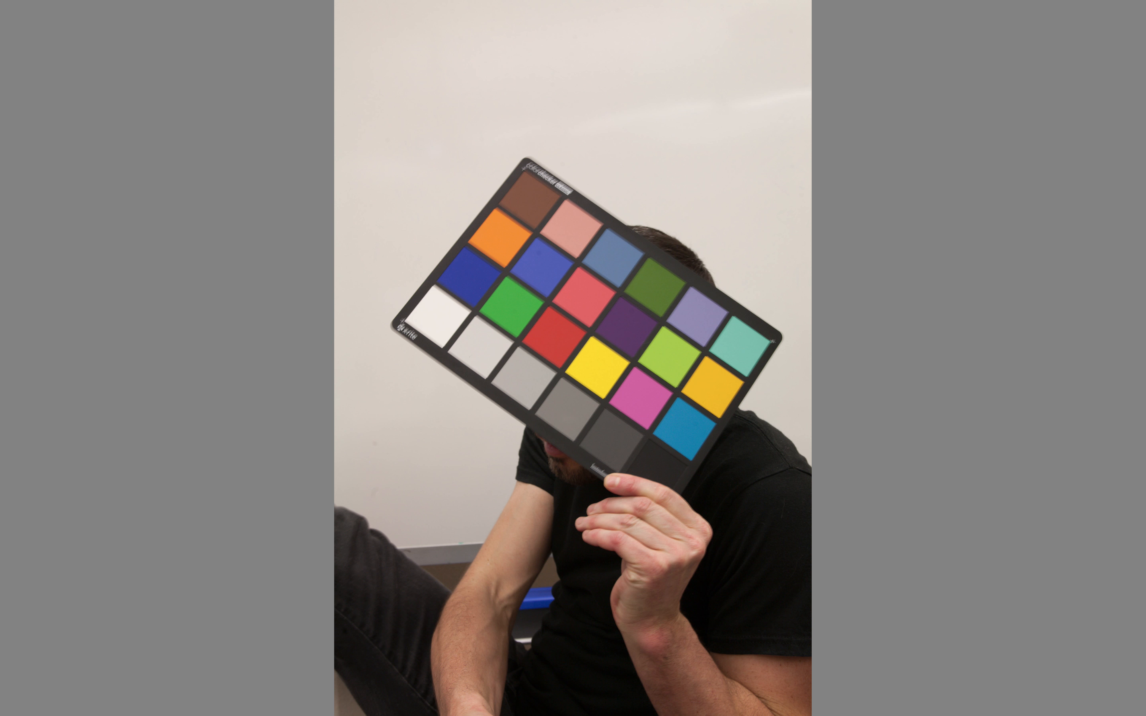